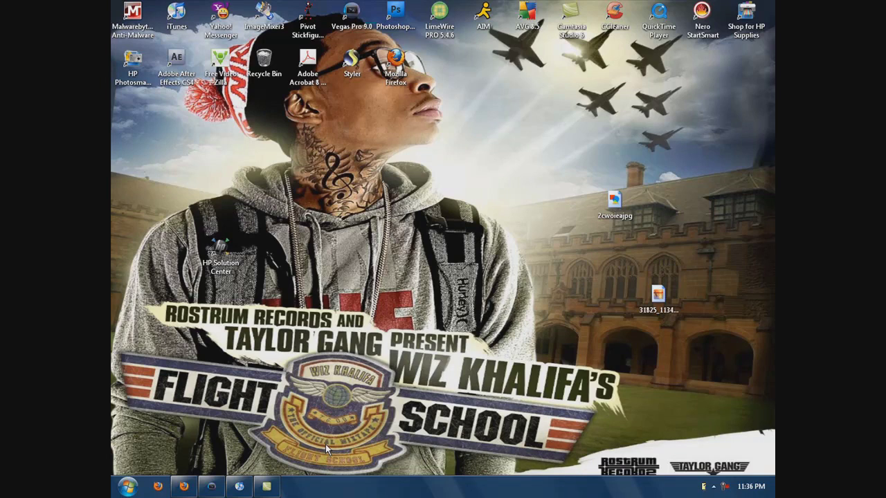
Step: Apply the HD Youtube project template for 1280x720 progressive, 29.970 fps video with square pixels
left_click(211, 487)
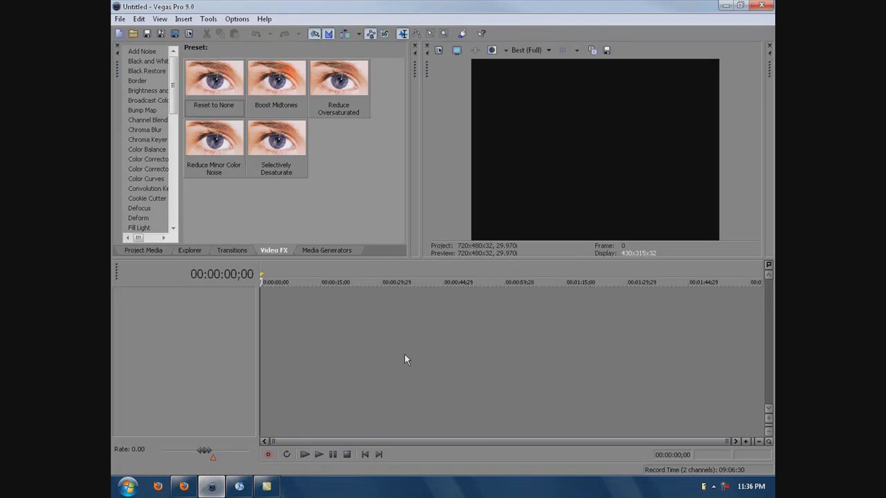
left_click(439, 51)
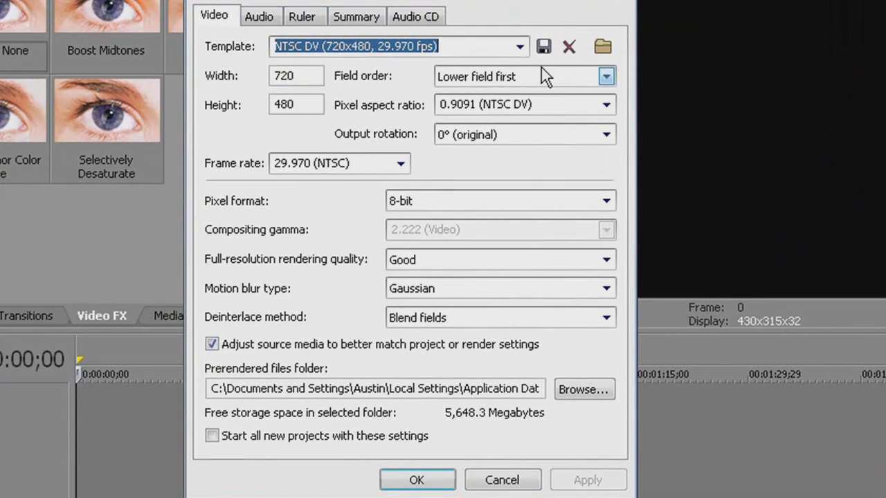
left_click(520, 45)
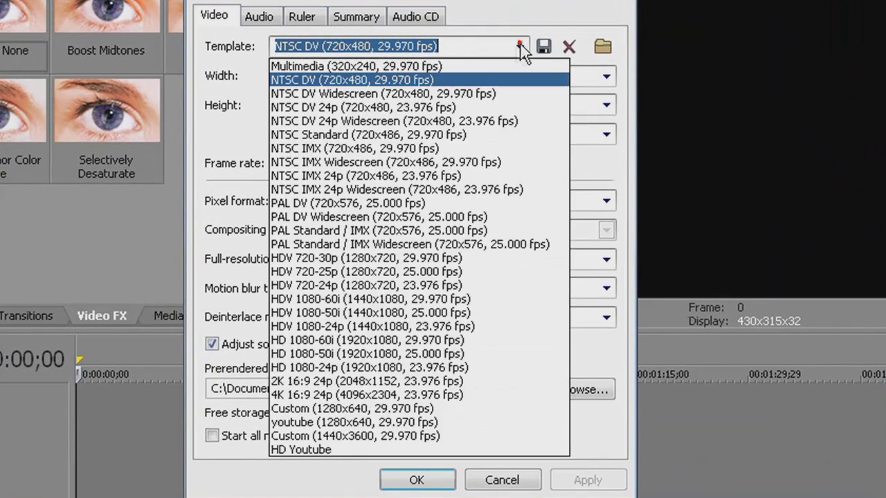
left_click(375, 447)
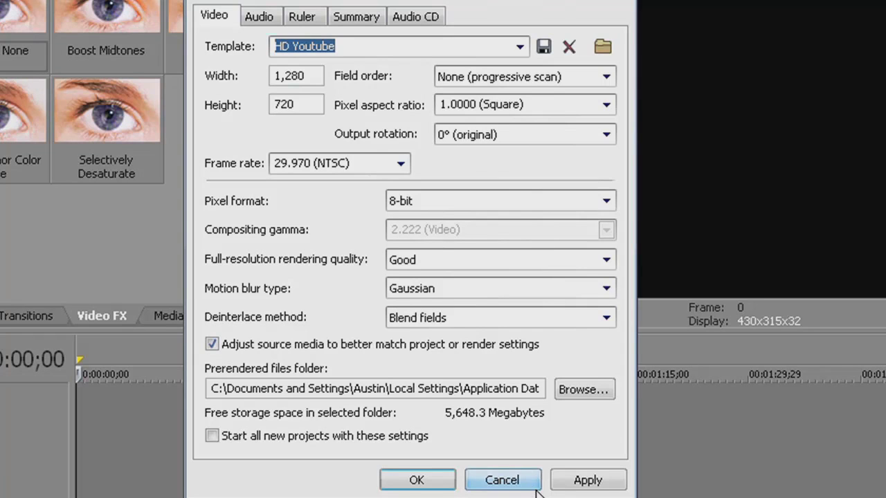
left_click(578, 483)
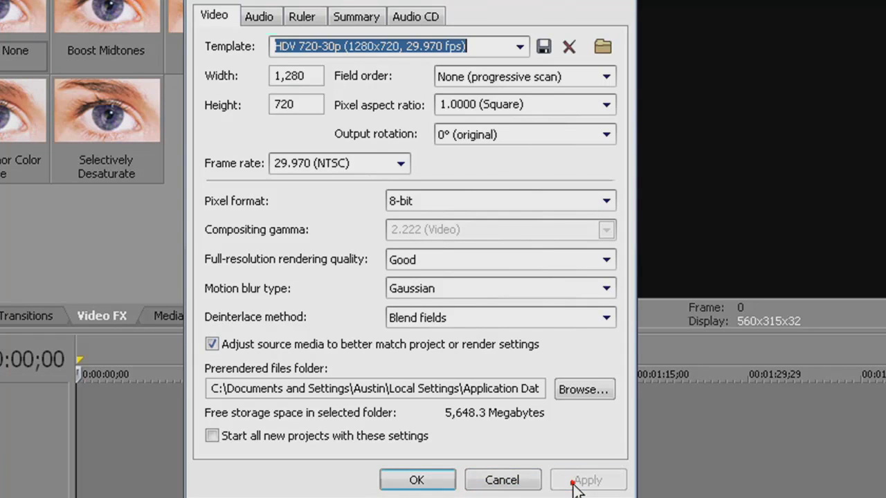
left_click(440, 480)
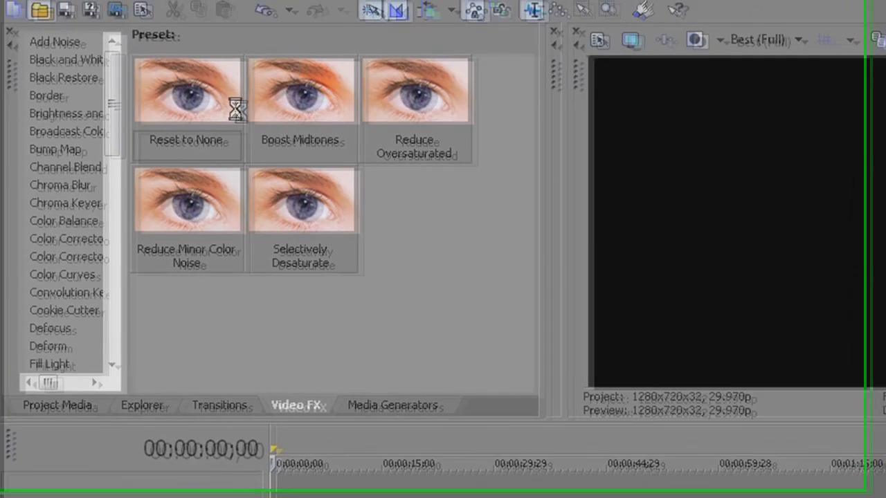
Step: Open the Cap-2 clip from My Videos onto the timeline and return to its start
key("ctrl+o")
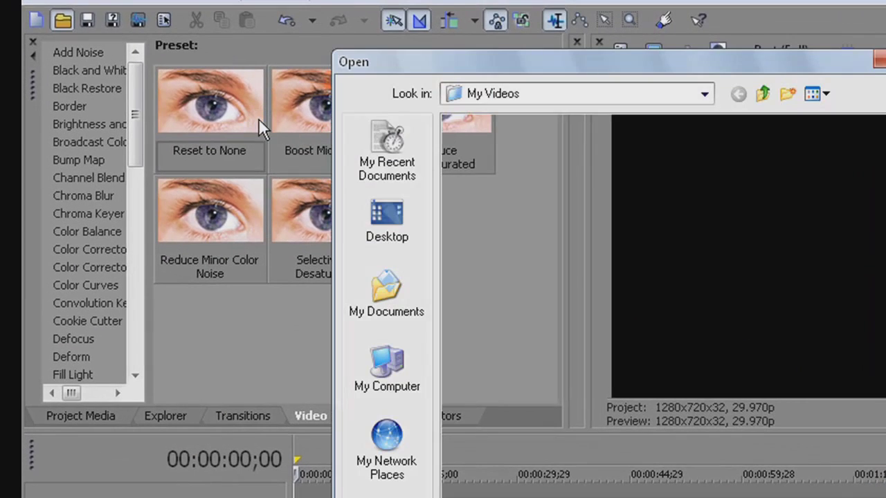
left_click(504, 314)
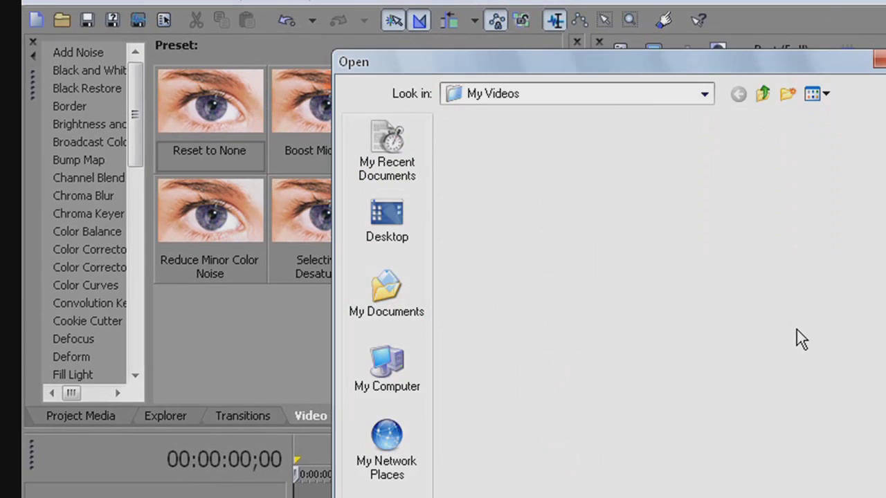
key("Home")
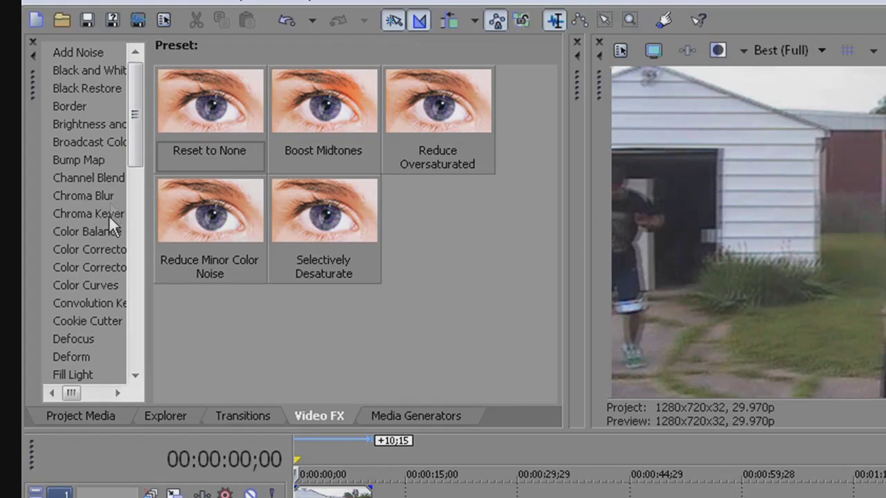
Step: Drag the youtube.com Color Curves preset onto the Cap-2 clip
left_click(104, 283)
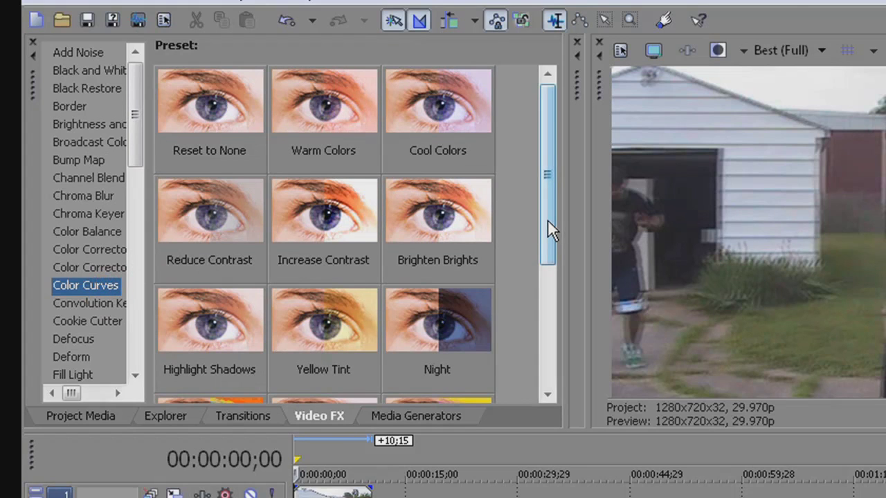
left_click_drag(547, 219, 533, 350)
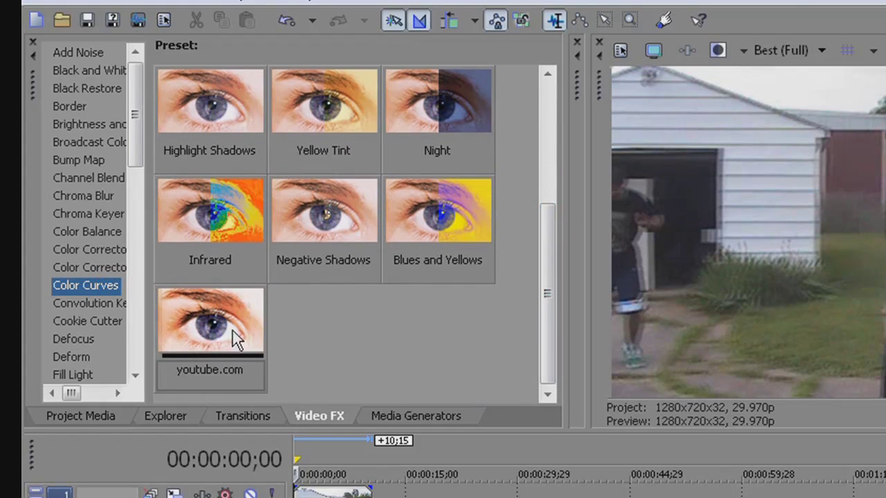
left_click(213, 321)
left_click_drag(213, 321, 332, 490)
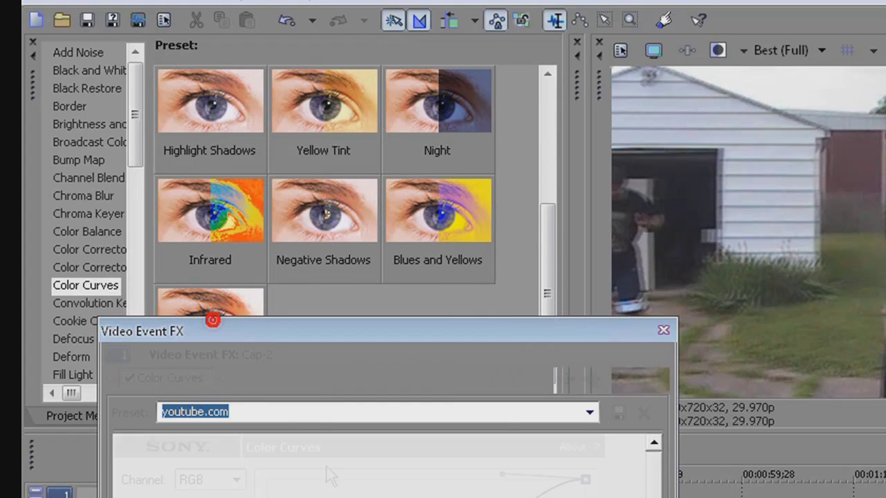
left_click_drag(404, 339, 417, 245)
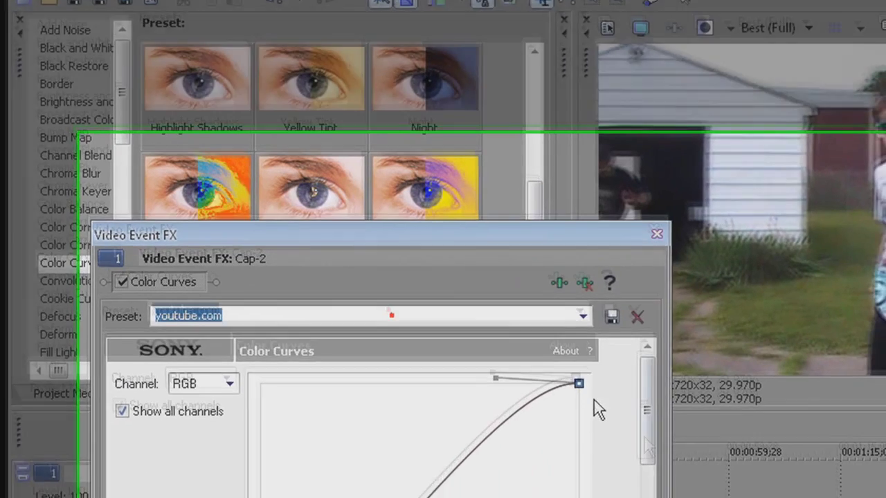
left_click_drag(658, 387, 567, 326)
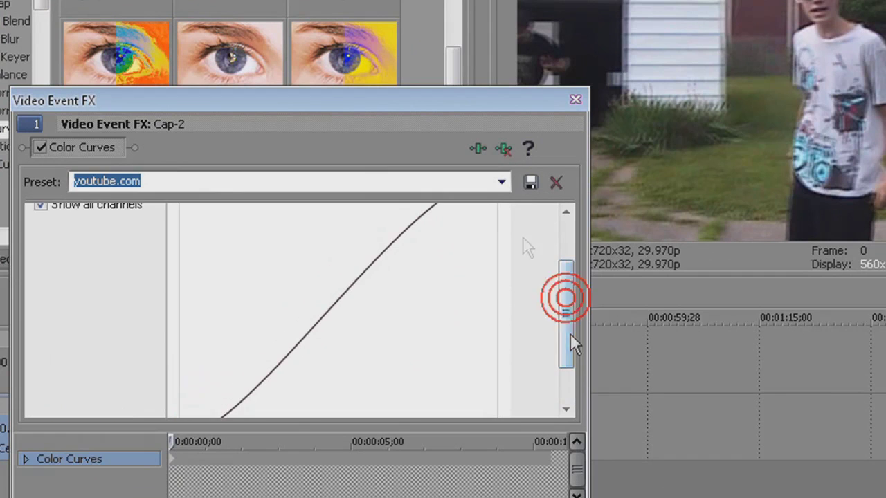
left_click(576, 101)
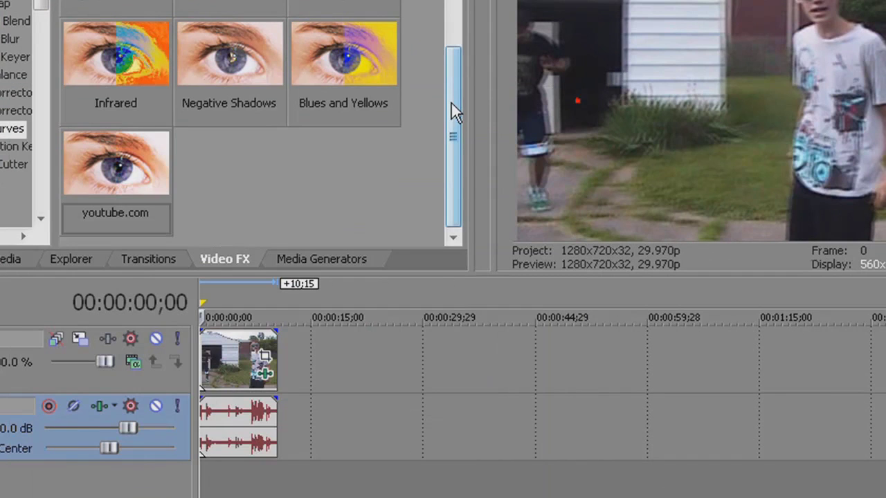
left_click_drag(451, 103, 451, 27)
Step: Remove the second Color Curves effect so only the youtube.com curve remains
left_click_drag(12, 128, 233, 357)
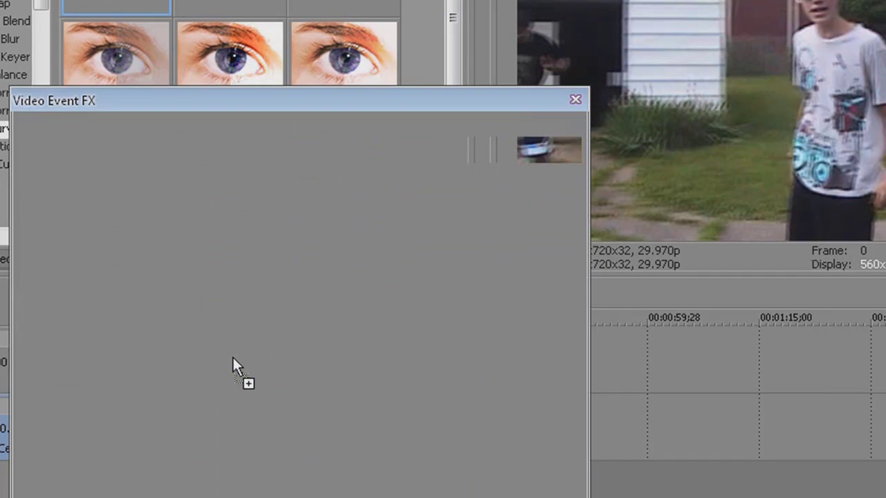
mouse_move(568, 298)
left_mouse_down()
mouse_move(567, 338)
mouse_move(566, 283)
left_mouse_up()
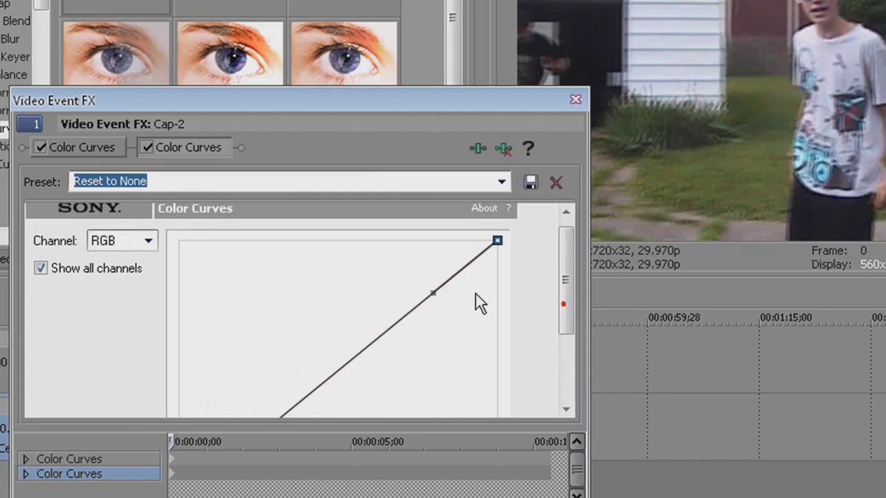
left_click_drag(435, 294, 348, 232)
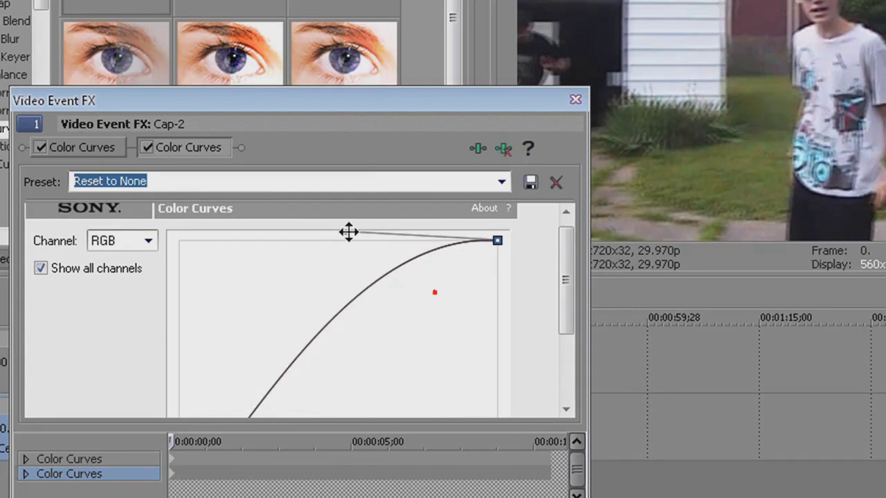
left_click_drag(572, 287, 572, 353)
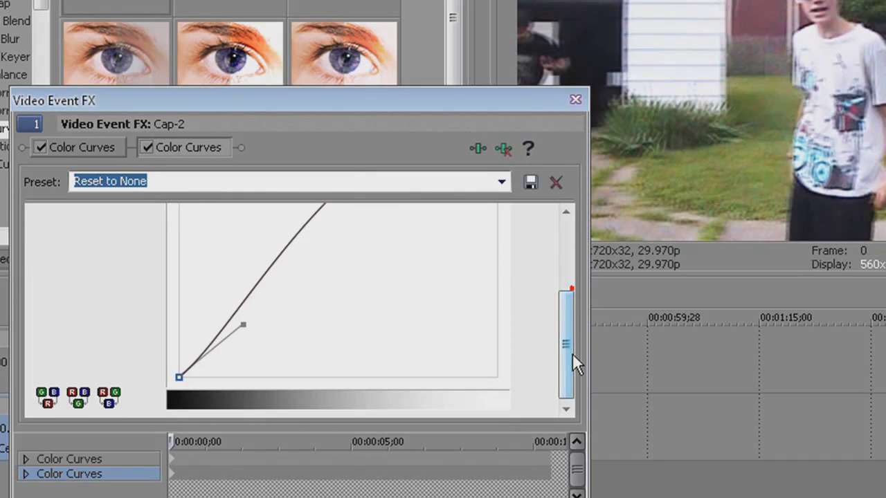
left_click_drag(249, 329, 286, 389)
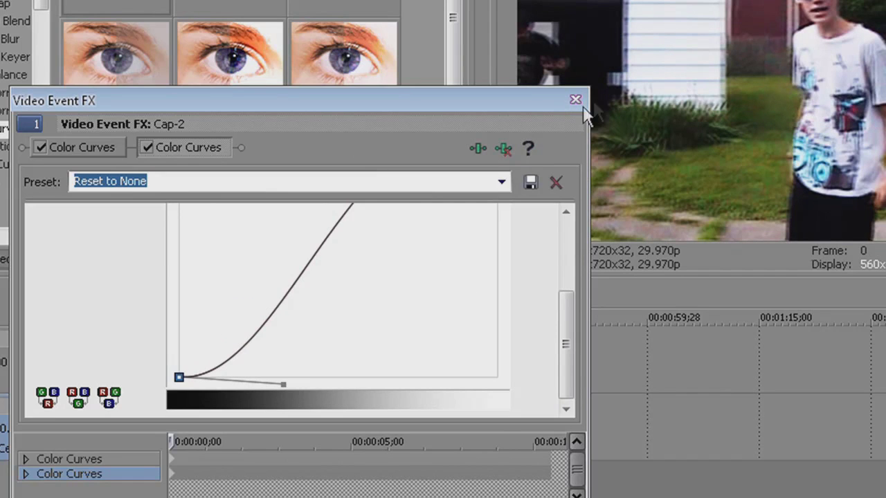
left_click(506, 148)
left_click(505, 147)
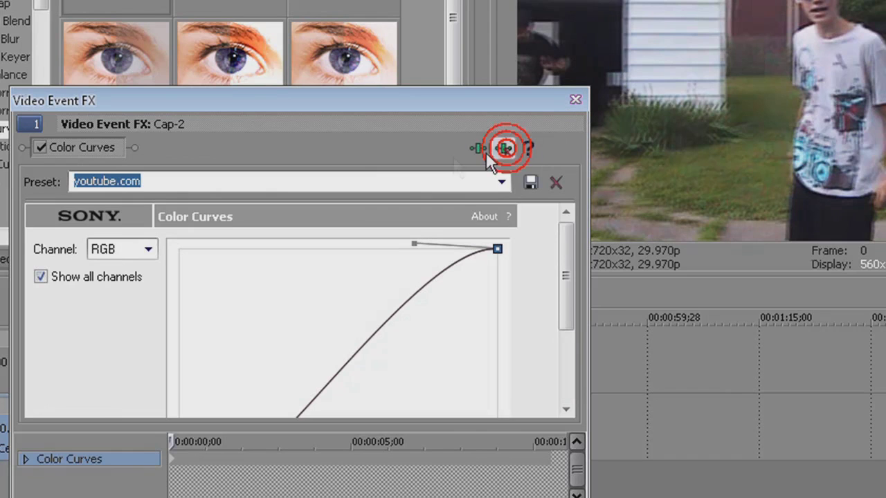
Step: Reapply the youtube.com preset to the clip and close its effects window
left_click(575, 99)
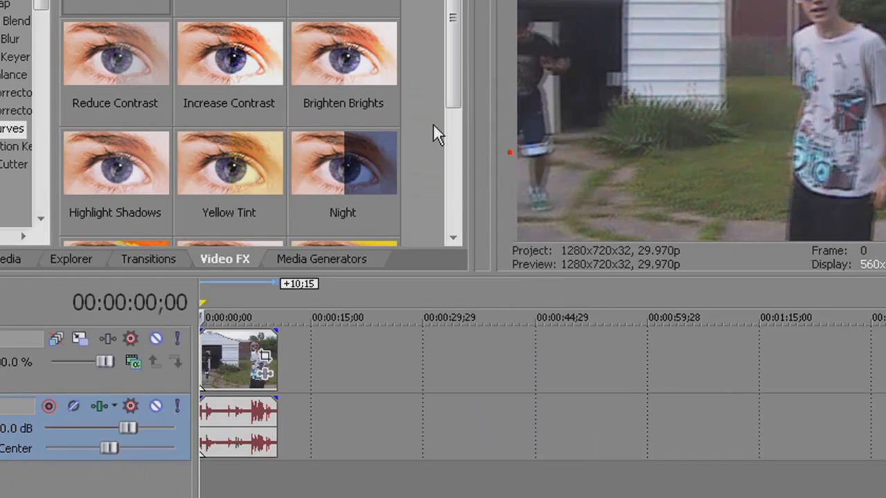
scroll(452, 194, "down", 3)
scroll(451, 194, "down", 1)
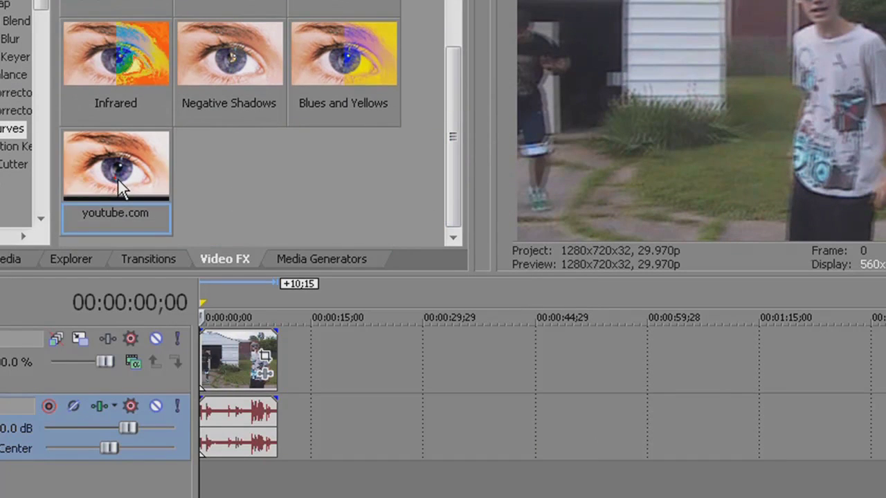
left_click_drag(119, 192, 246, 361)
left_click(575, 99)
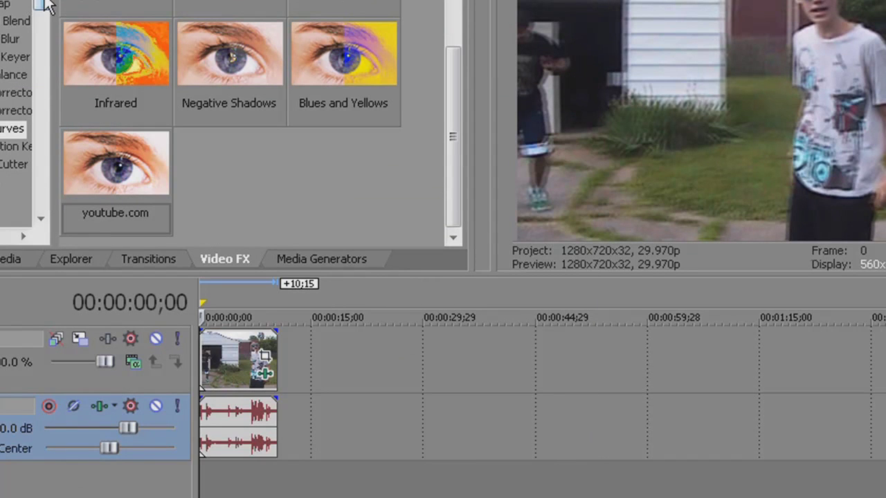
left_click_drag(41, 7, 47, 64)
left_click_drag(87, 102, 83, 152)
left_click_drag(221, 284, 218, 330)
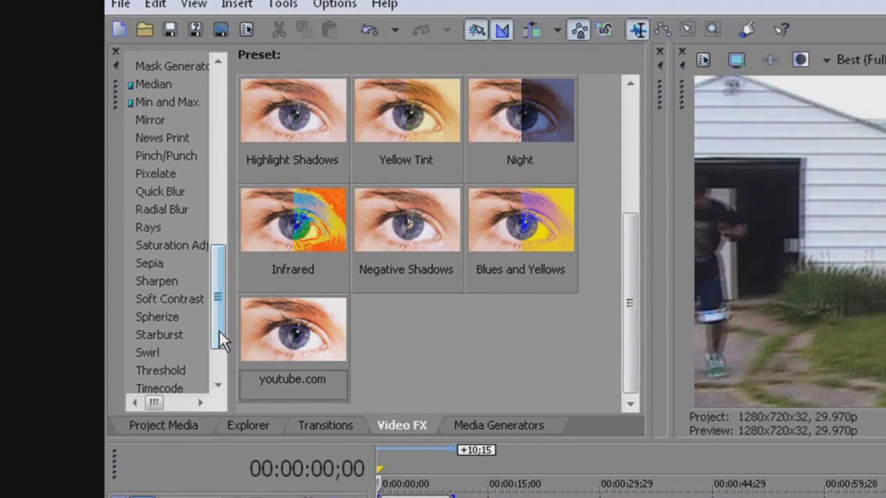
Step: Add Saturation Adjust with Amount, Spread, Low and High all at 1.0000
left_click(170, 237)
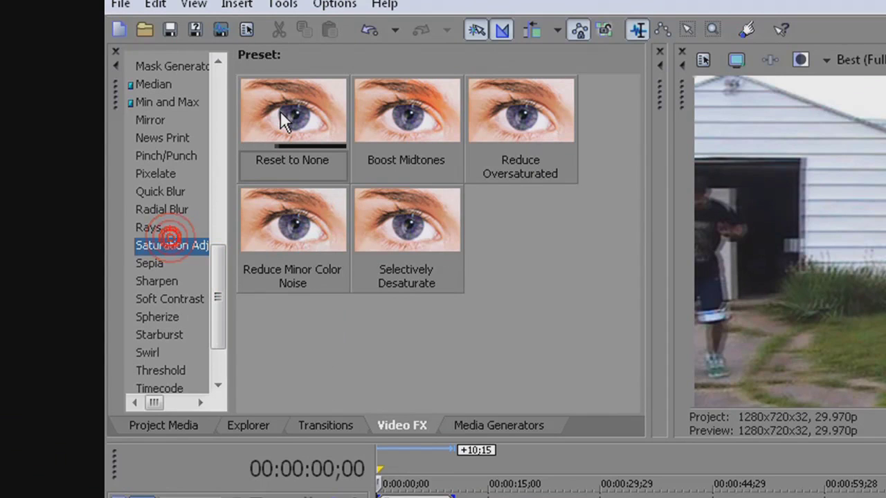
left_click_drag(280, 110, 377, 487)
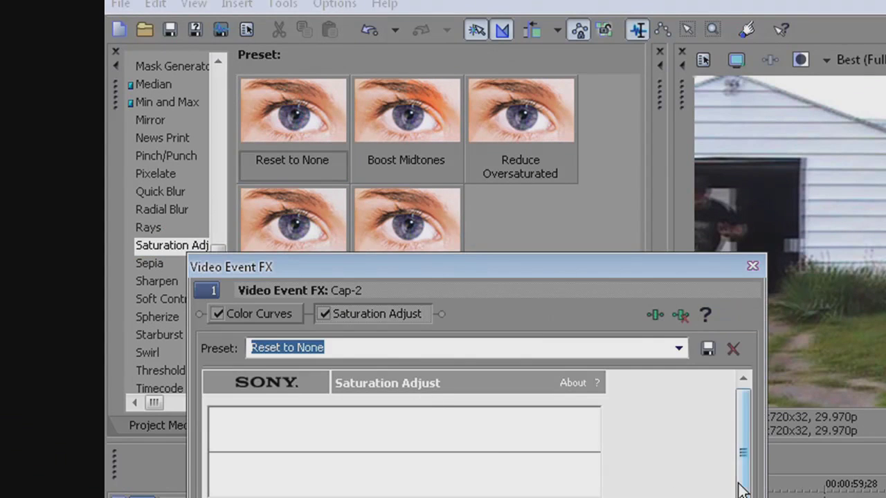
left_click_drag(743, 484, 743, 497)
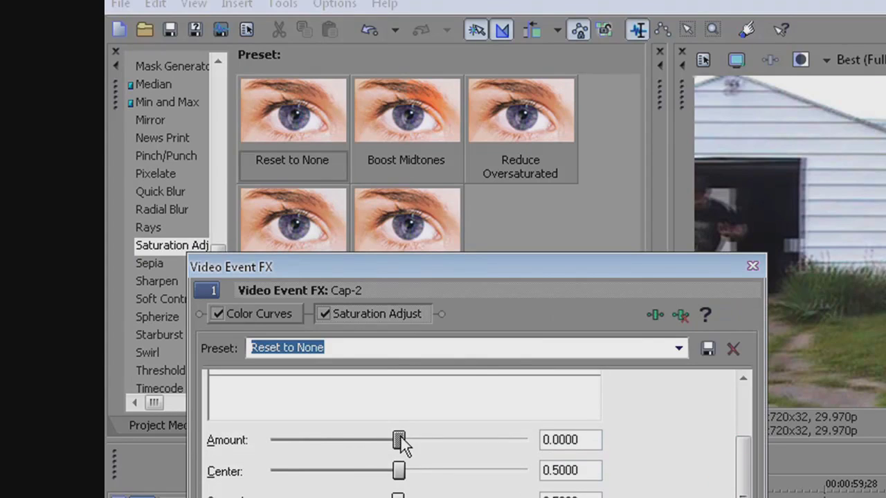
left_click_drag(399, 440, 527, 440)
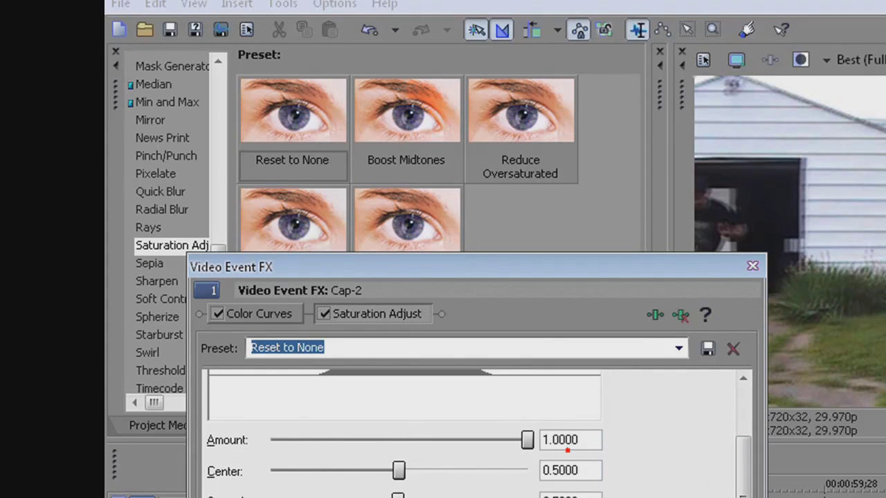
left_click_drag(399, 497, 557, 497)
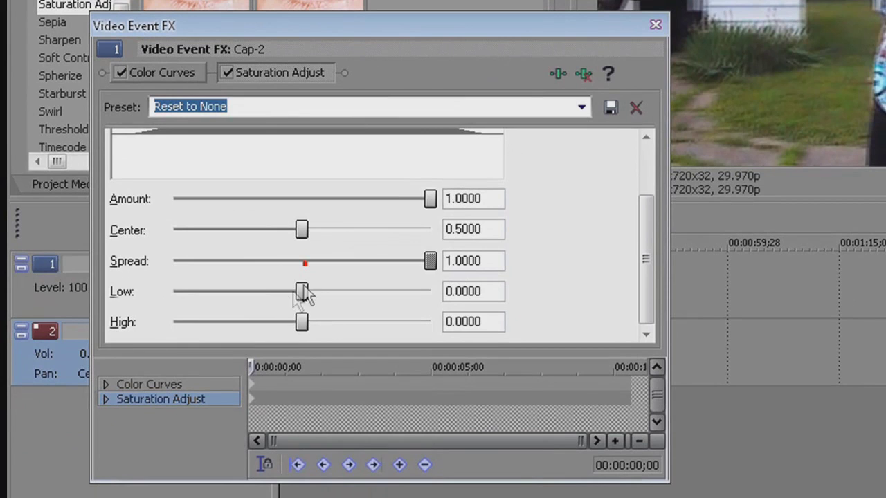
left_click_drag(305, 298, 480, 299)
left_click_drag(302, 322, 489, 325)
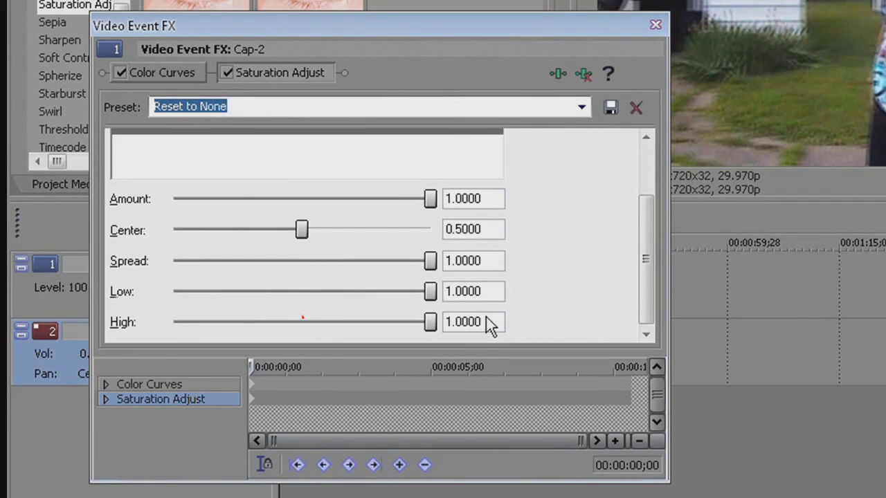
left_click(656, 248)
left_click(657, 26)
Step: Apply the Soft Edge border preset to the Cap-2 clip with size 0.026
scroll(126, 54, "up", 9)
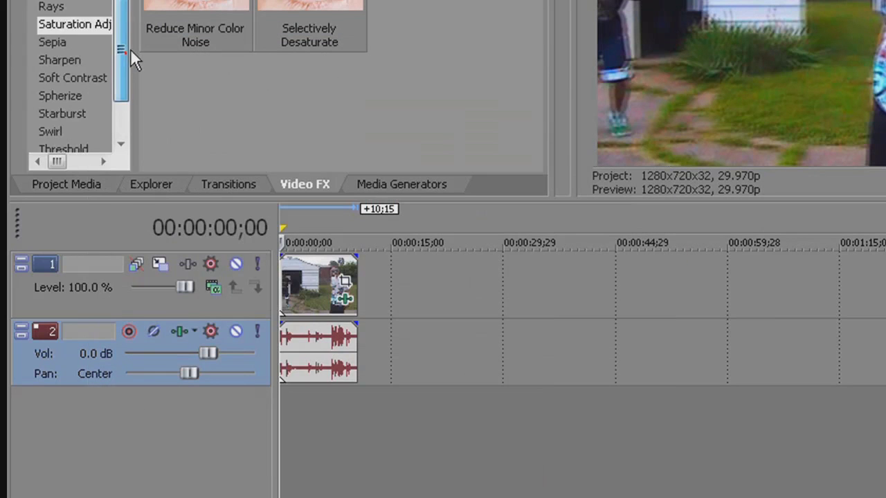
scroll(125, 53, "up", 4)
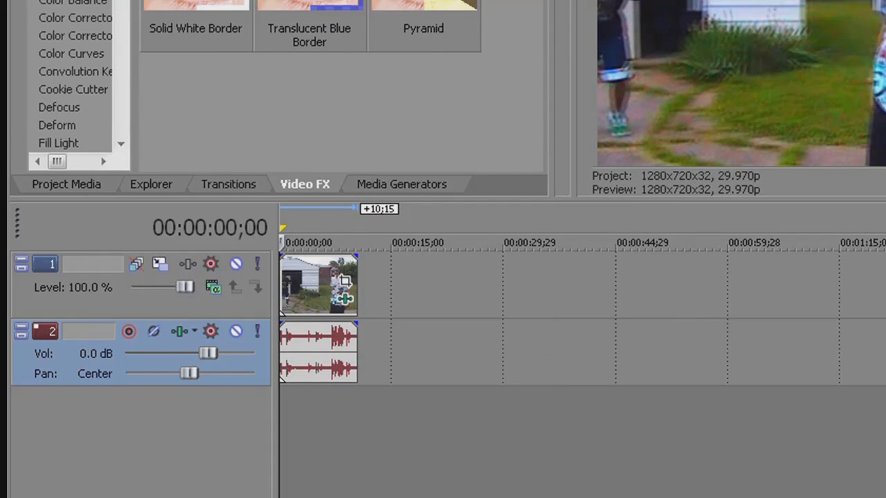
left_click_drag(344, 284, 316, 307)
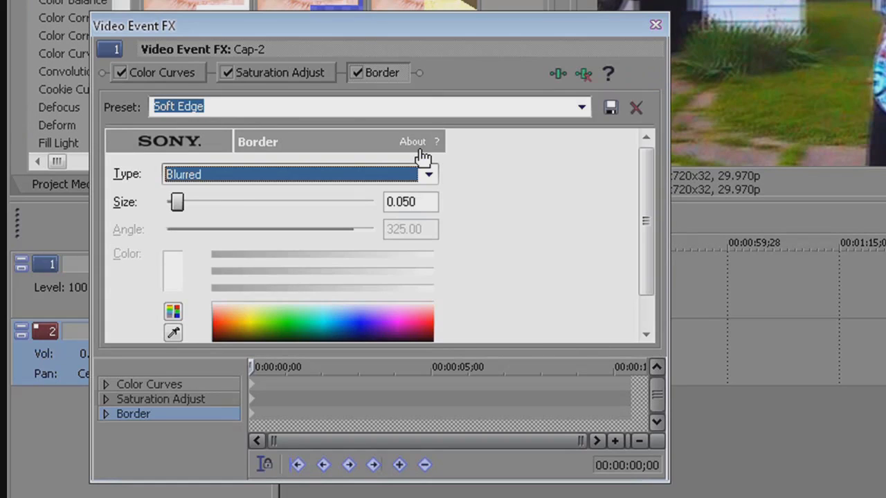
left_click_drag(466, 26, 425, 27)
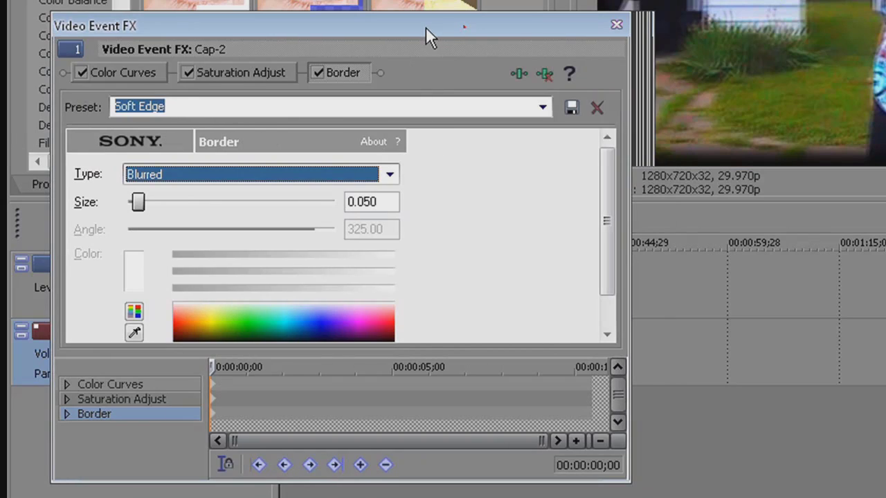
left_click_drag(135, 201, 129, 202)
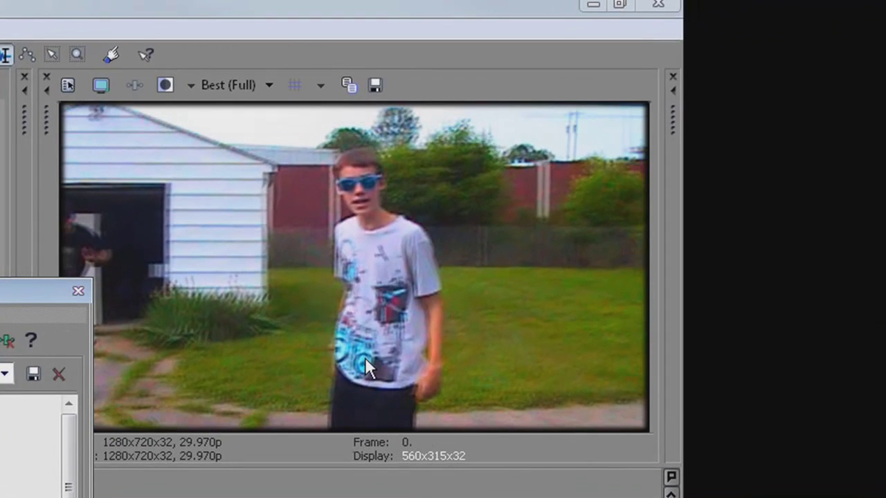
left_click(77, 291)
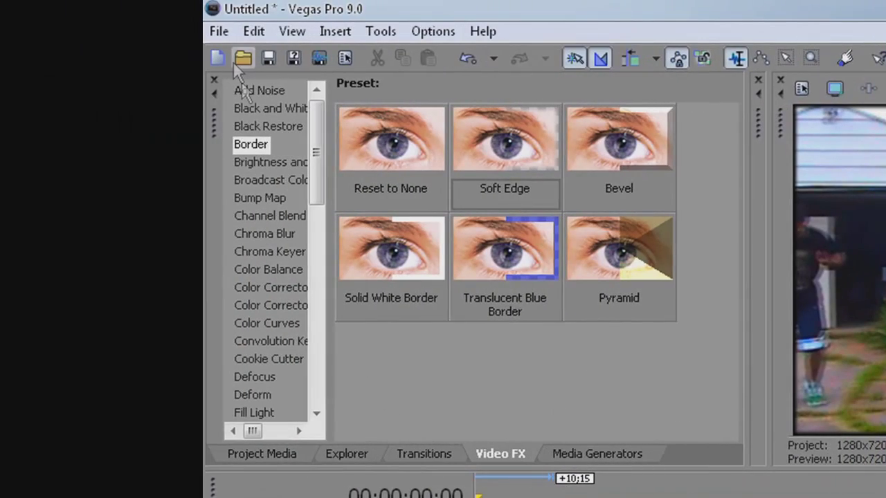
Step: Start Render As with Video for Windows (*.avi) and the Default Template (uncompressed)
left_click(226, 33)
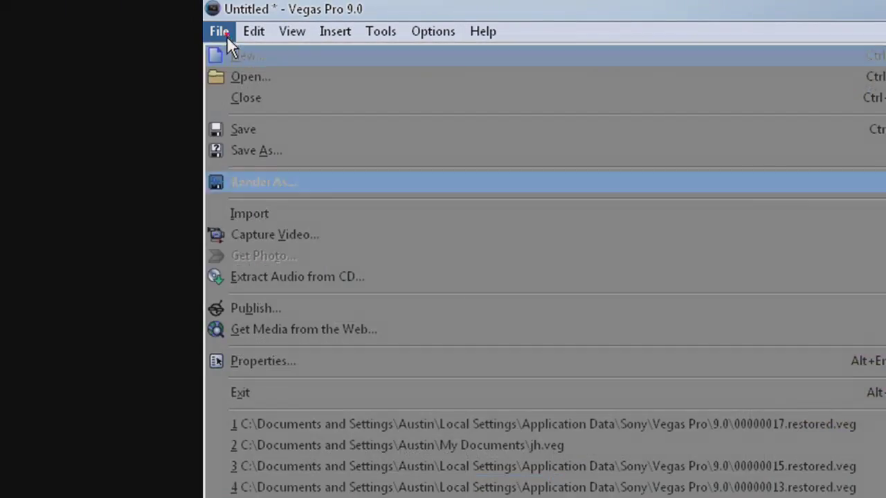
left_click(281, 180)
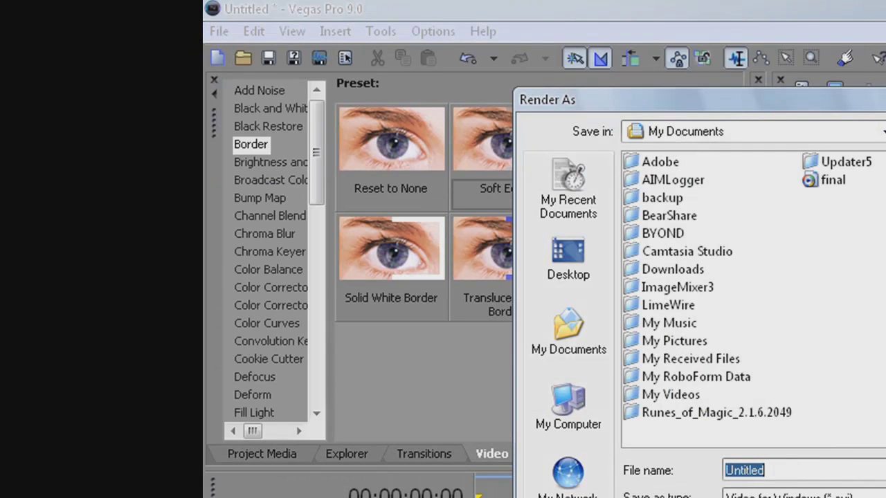
left_click(764, 470)
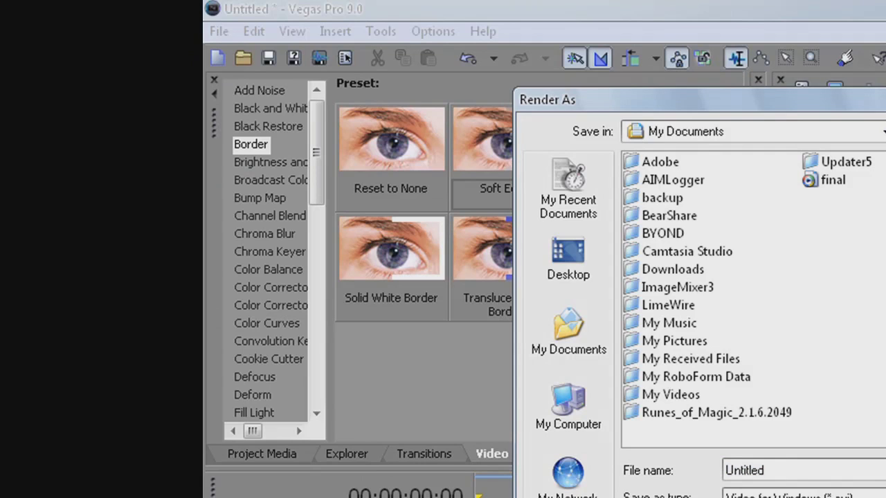
left_click(803, 495)
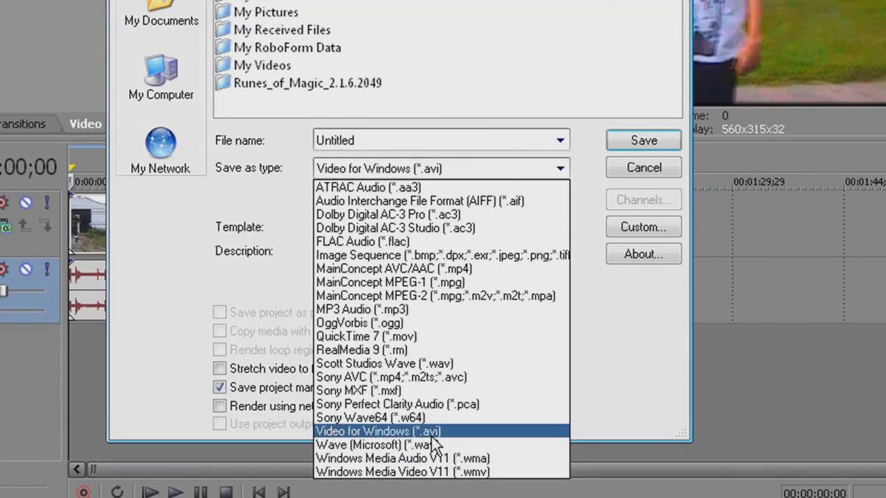
key("Return")
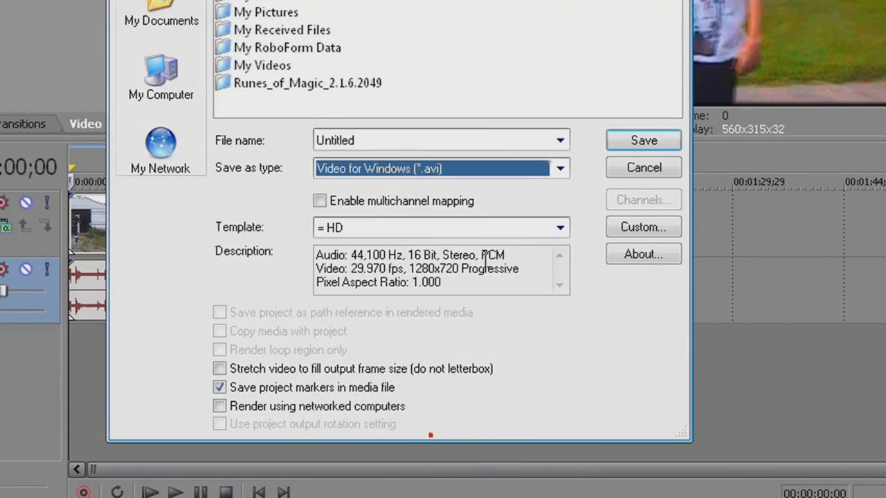
left_click(562, 232)
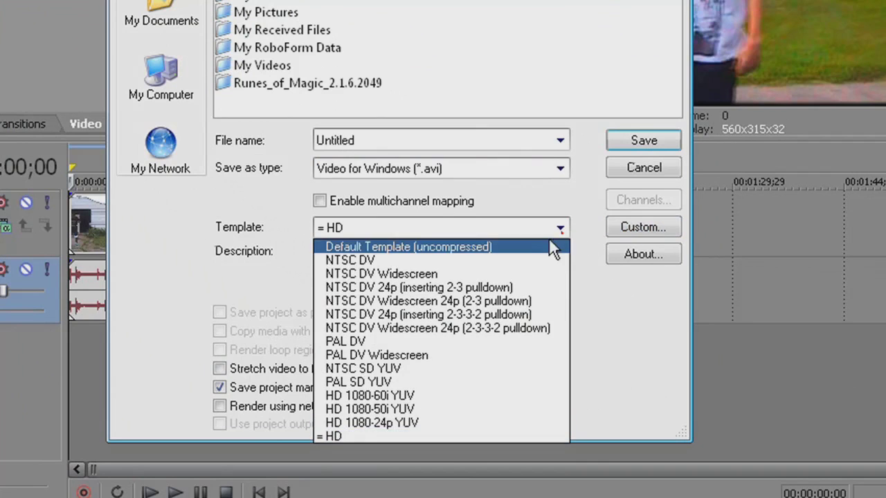
left_click(467, 247)
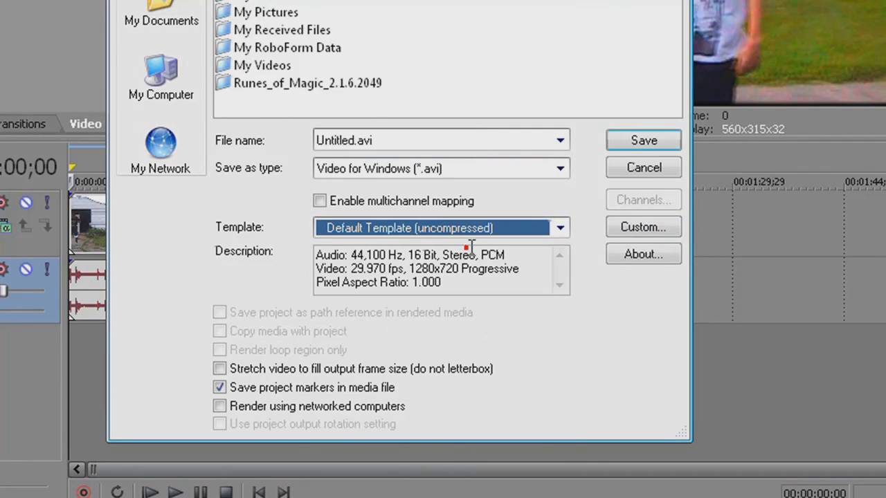
Step: Customise the template: keep HDV 720 (1,280x720) frame size and use the DivX 6.9.2 codec
left_click(627, 229)
left_click(629, 227)
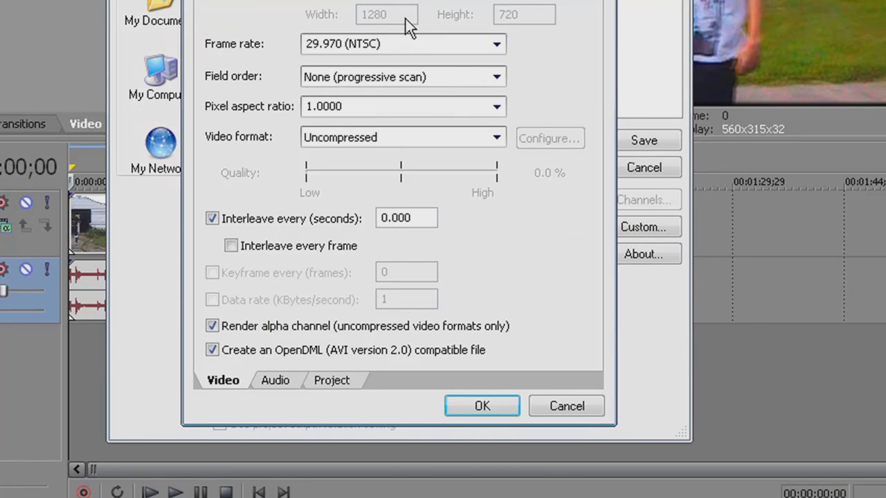
left_click(560, 2)
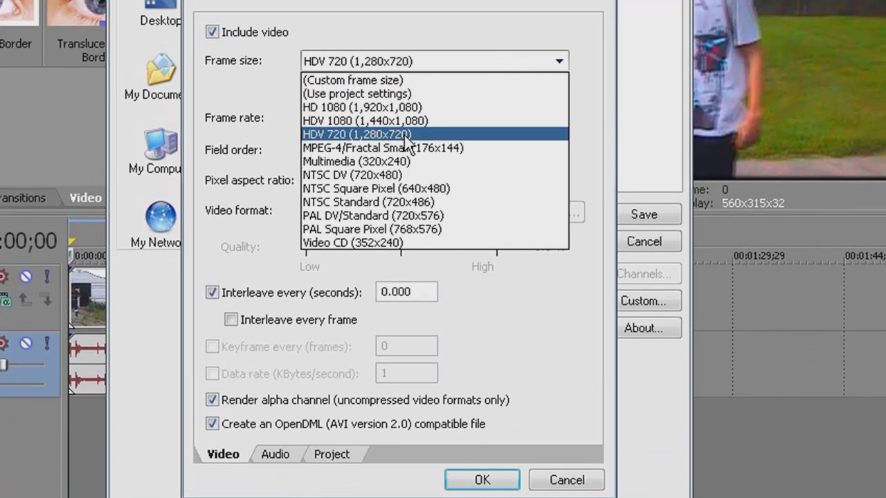
left_click(406, 136)
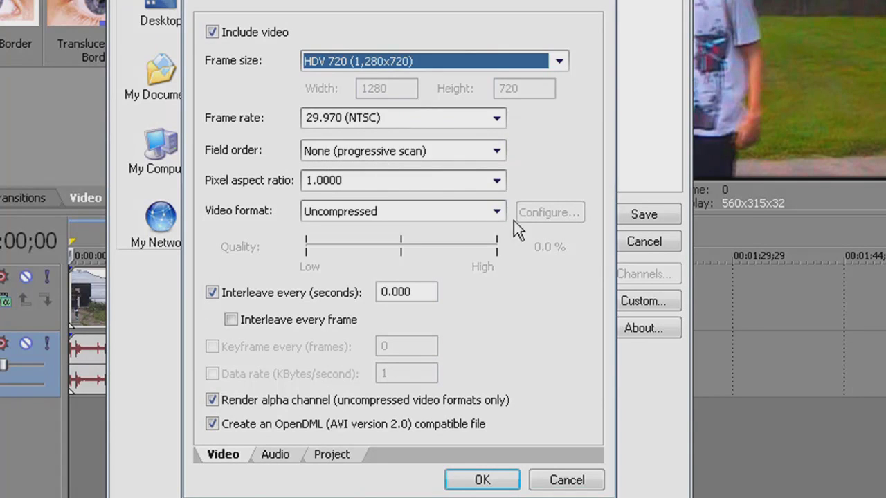
left_click(498, 211)
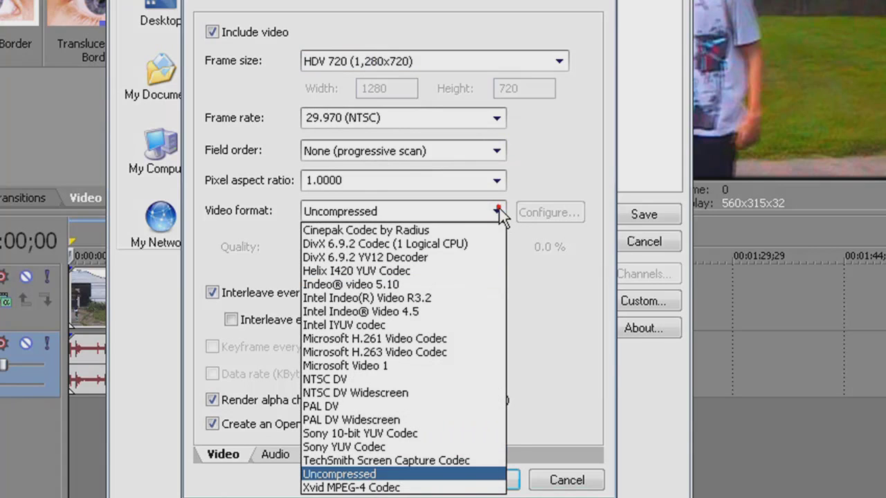
left_click(454, 243)
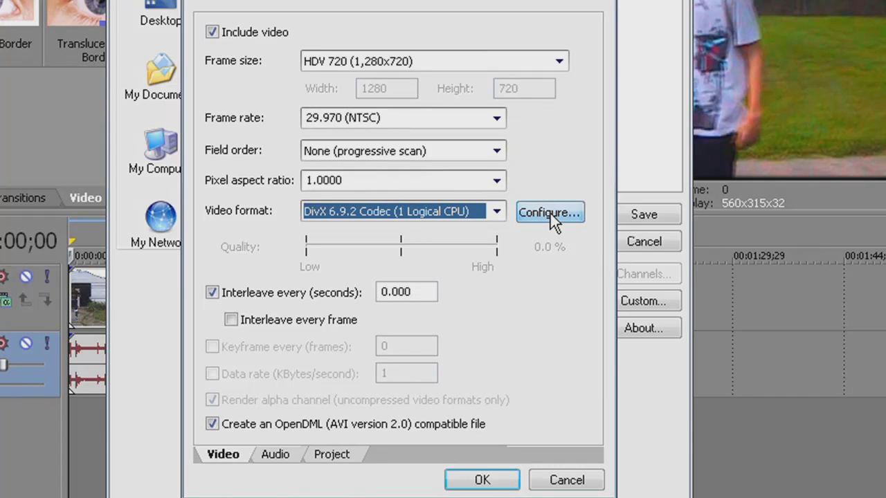
left_click(551, 213)
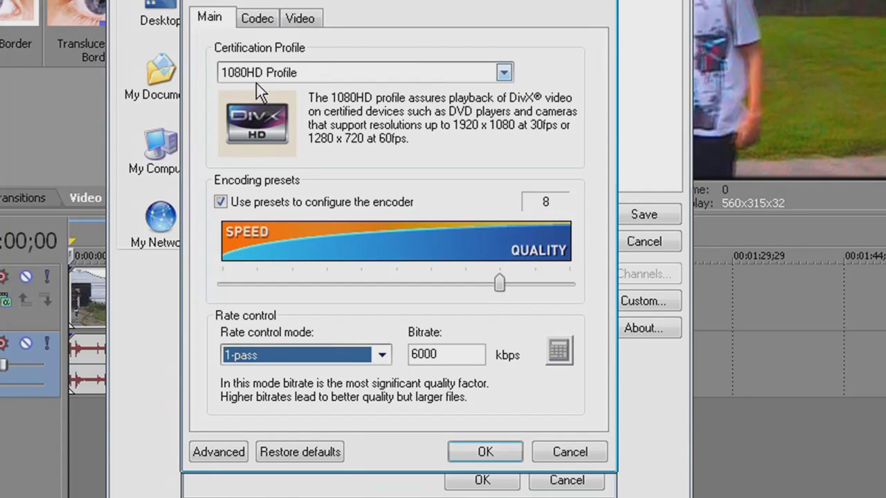
left_click(499, 284)
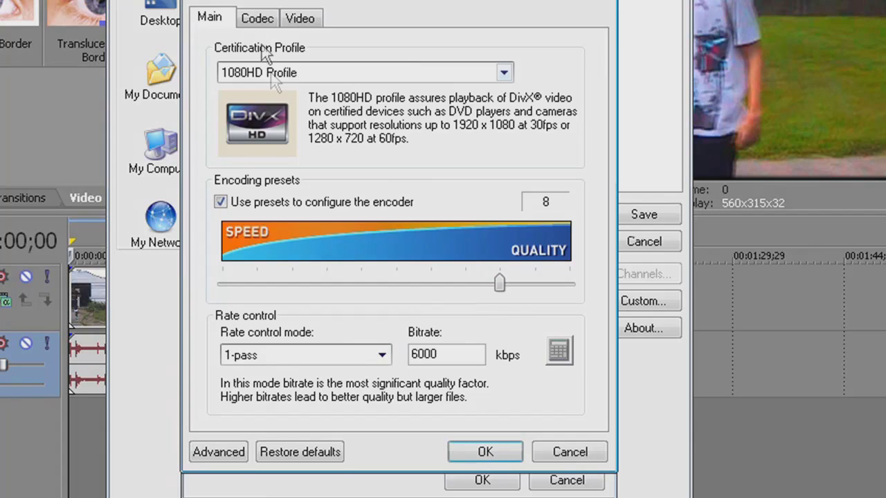
left_click(246, 23)
left_click(304, 19)
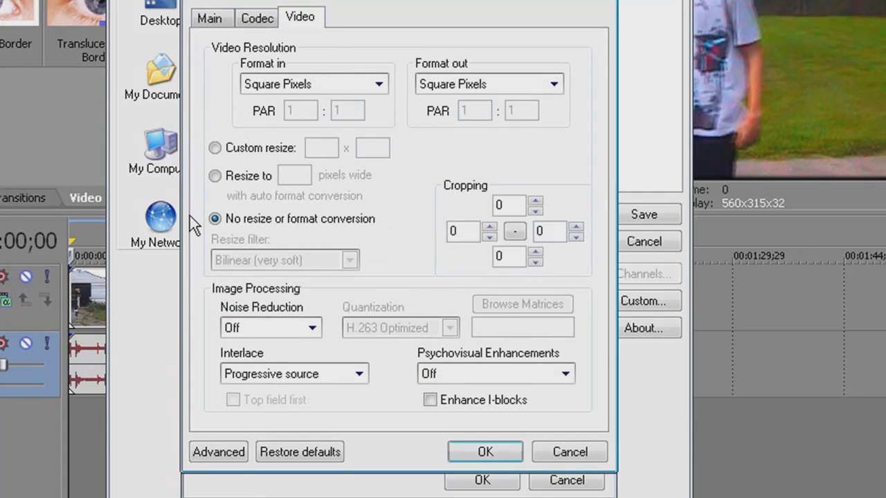
left_click(211, 21)
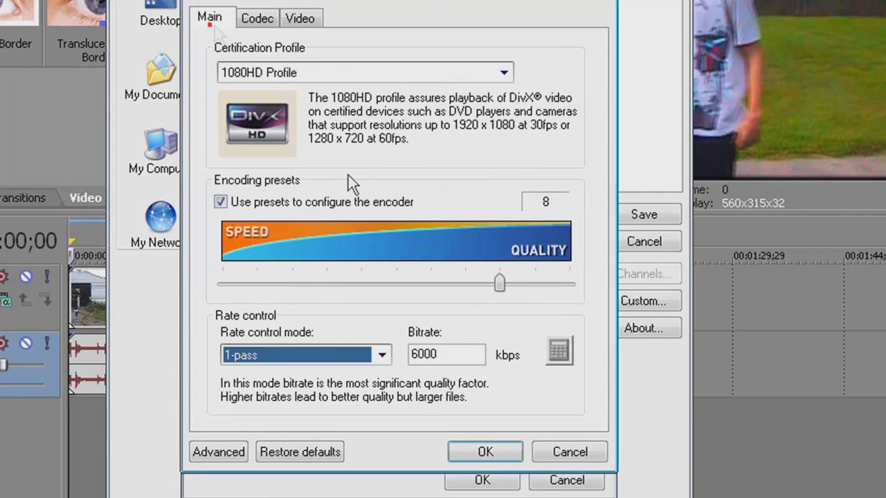
left_click(493, 457)
left_click(489, 453)
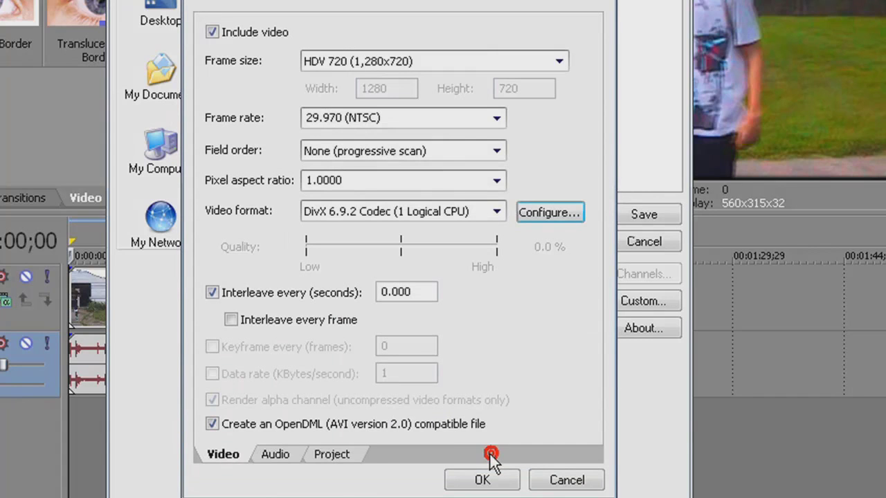
Step: On the Project tab, choose Best video rendering quality and close the custom settings
left_click(330, 457)
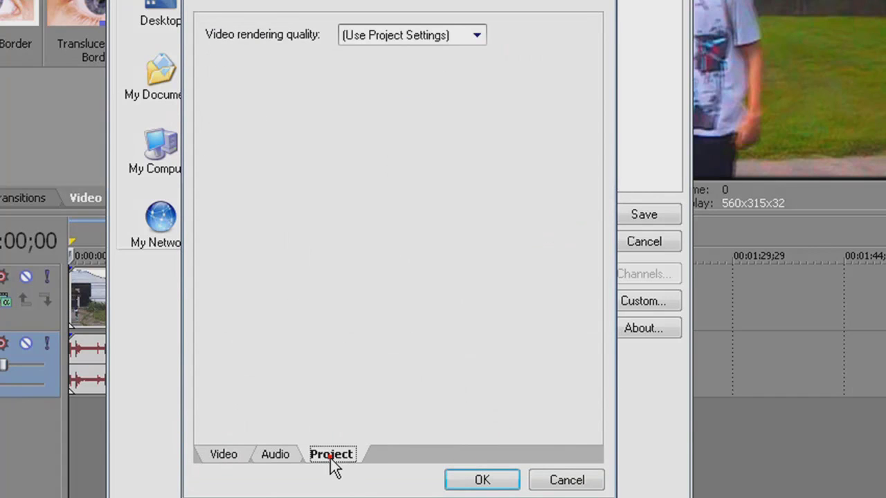
left_click(476, 35)
left_click(399, 109)
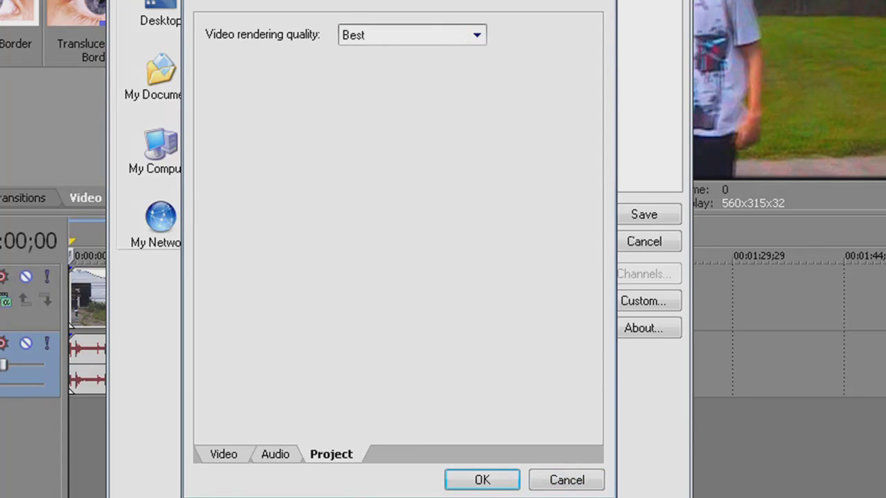
left_click(585, 480)
Step: Select the = HD render template and rename the output file to test
left_click(560, 302)
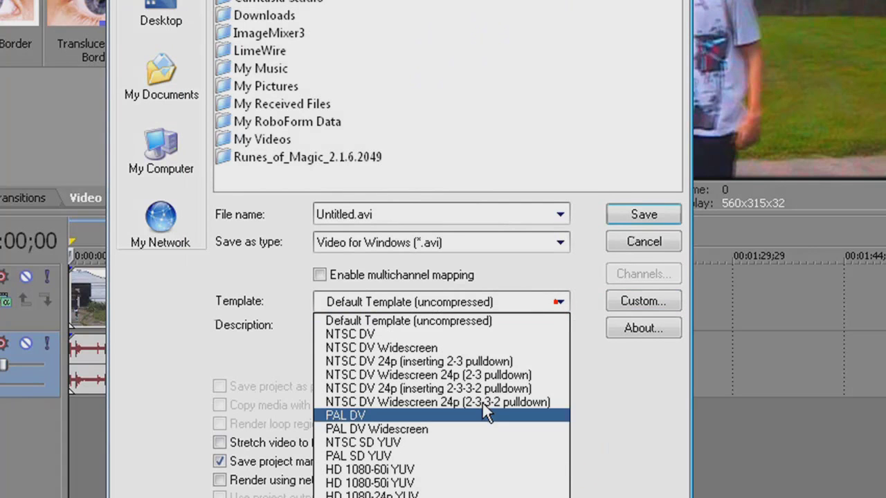
left_click(560, 301)
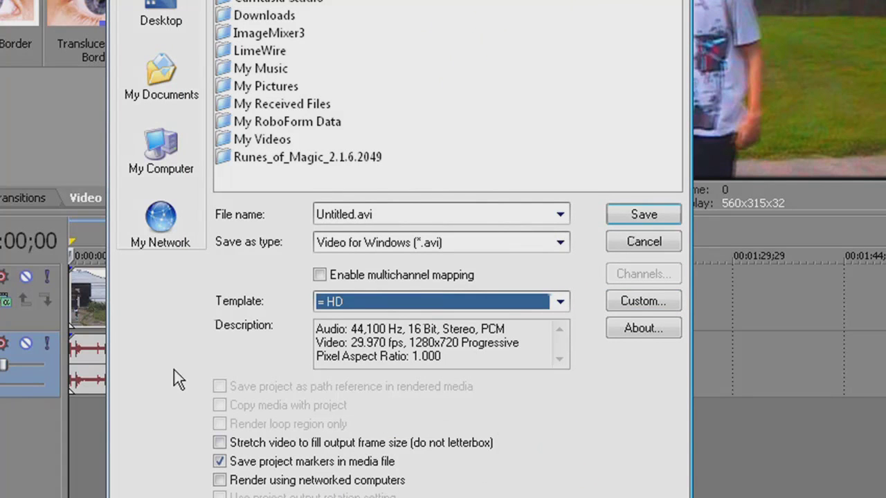
double_click(385, 214)
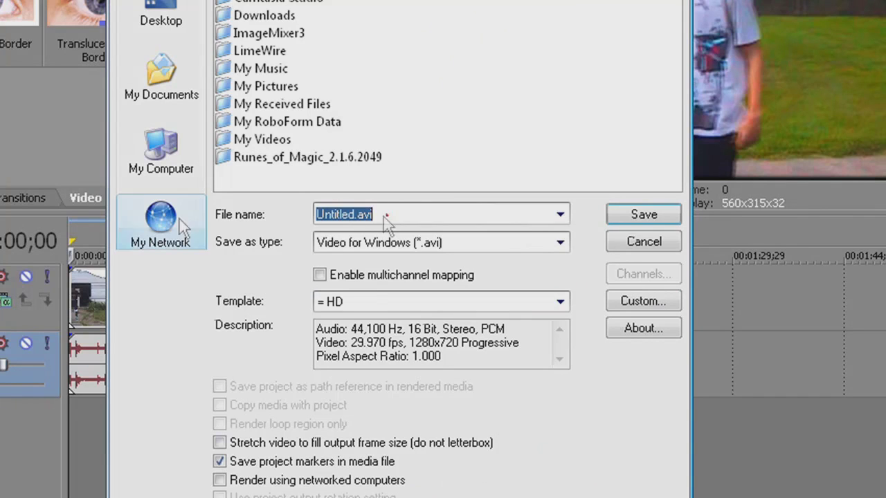
type("test")
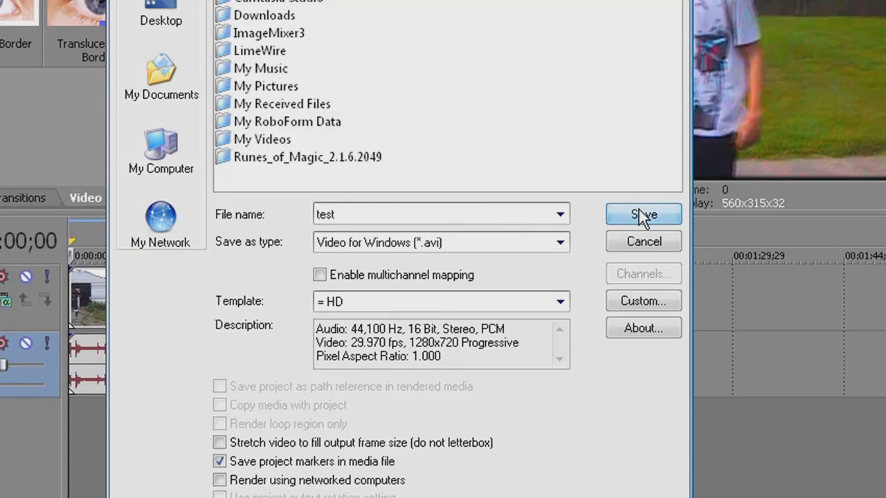
left_click(649, 249)
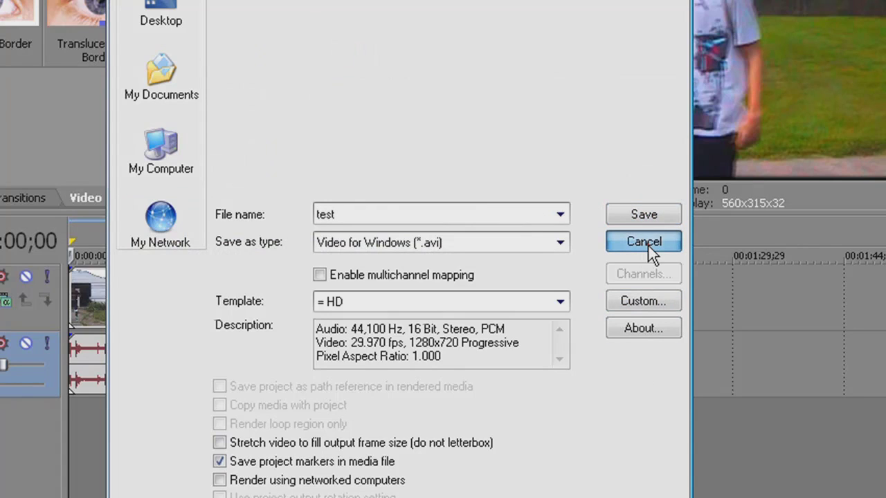